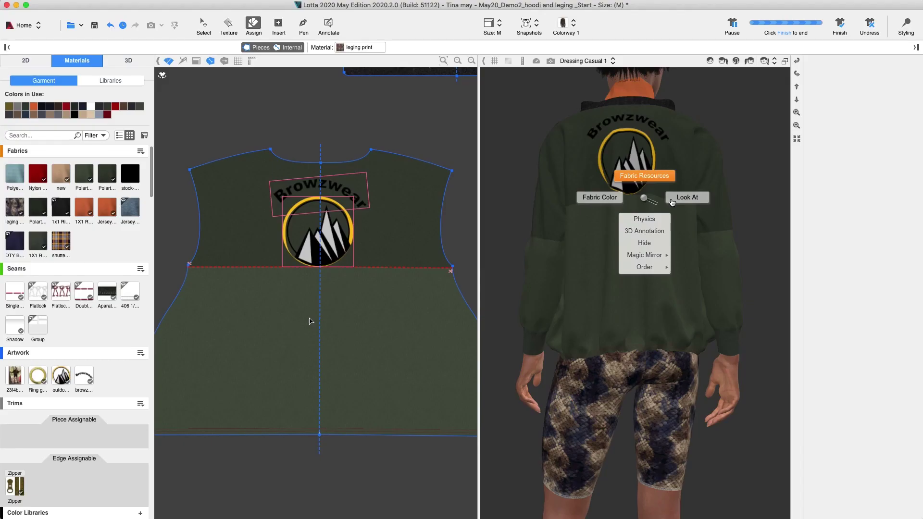
# Zoom into the hoodie back and select the curved Browzwear text artwork to show its properties
pyautogui.scroll(5, 664, 190)
pyautogui.scroll(3, 664, 190)
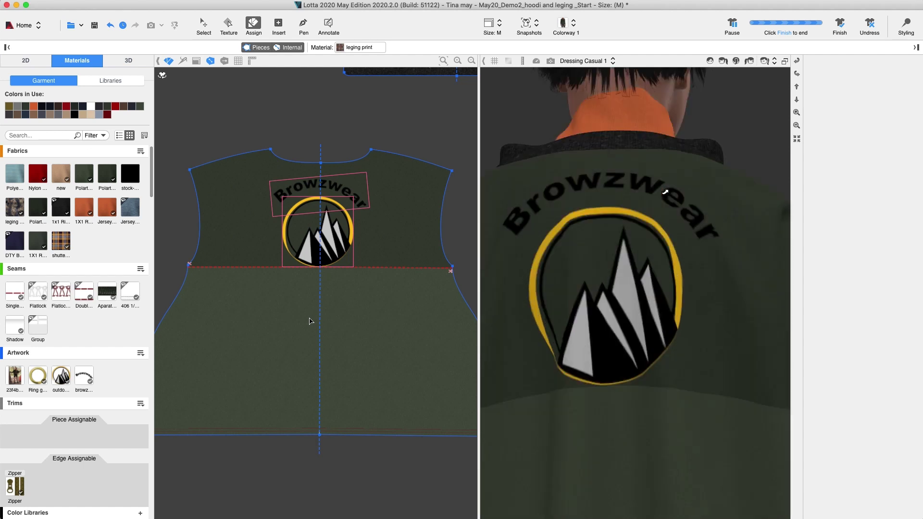
pyautogui.scroll(2, 501, 146)
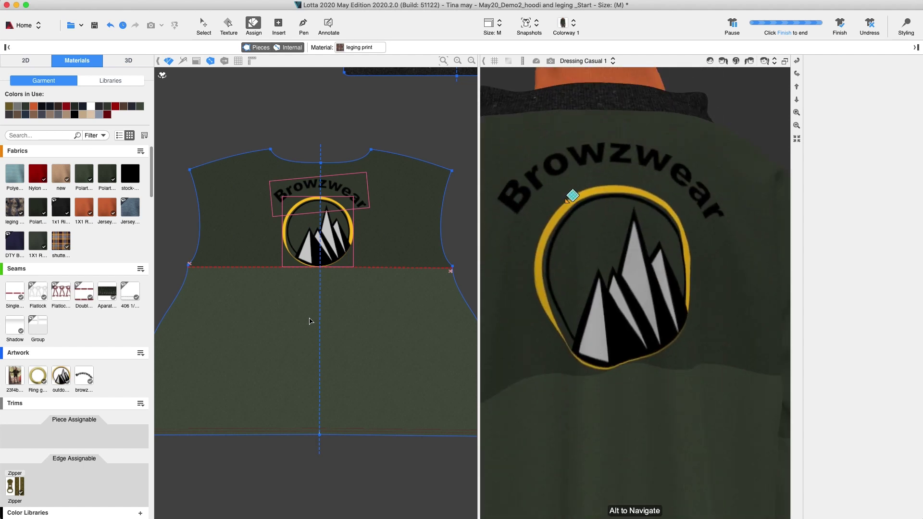
pyautogui.scroll(-3, 679, 258)
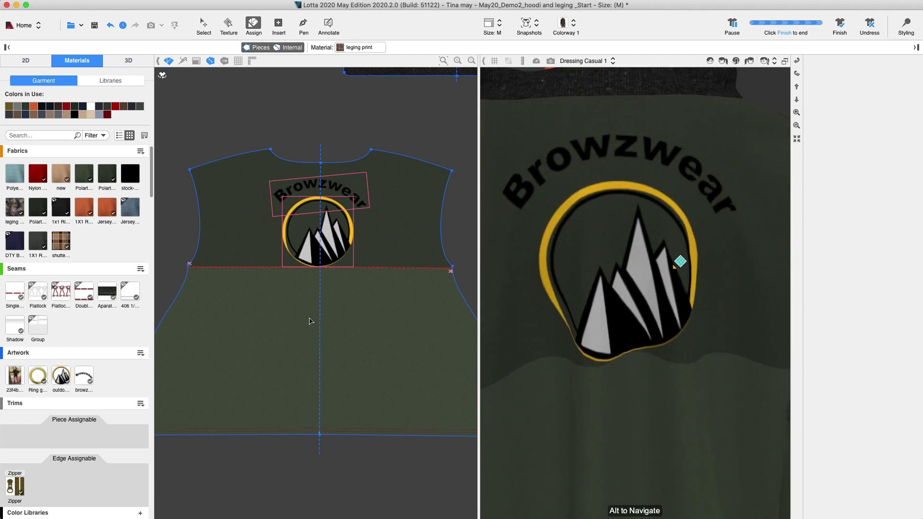
pyautogui.click(694, 363)
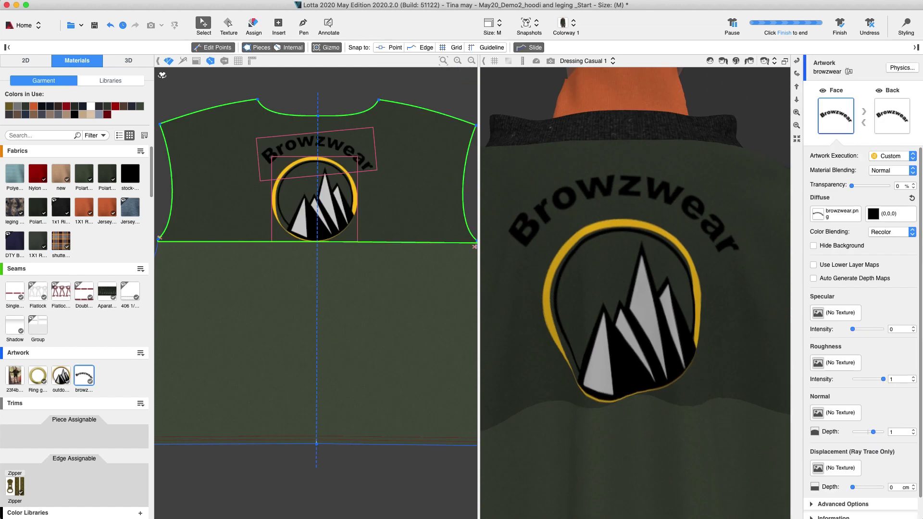
# Review the Artwork Execution print styles for the text artwork without applying one
pyautogui.click(913, 156)
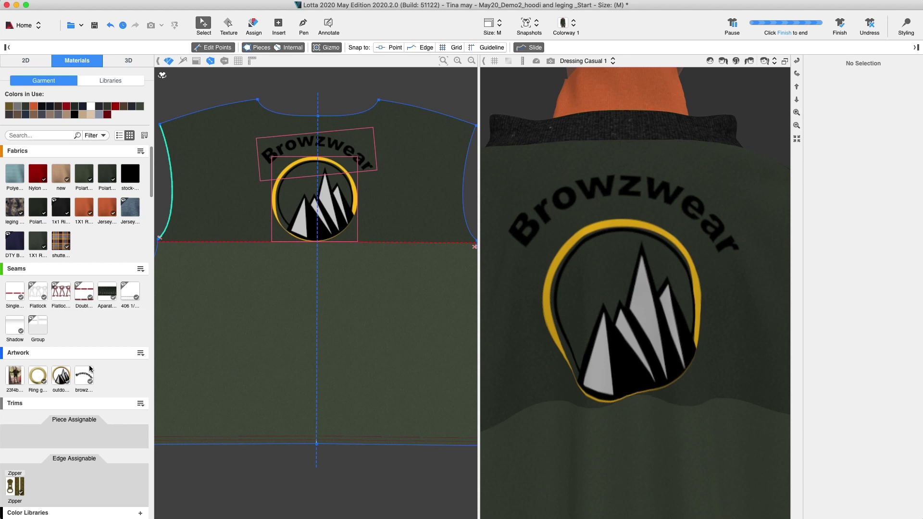
# Select the BW logo artwork and bring up its Artwork Execution print-style list
pyautogui.click(86, 374)
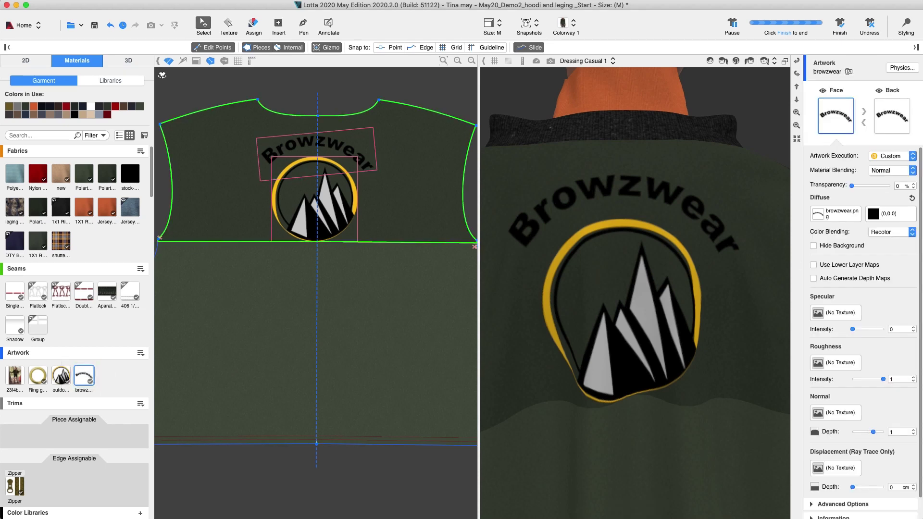
pyautogui.click(912, 156)
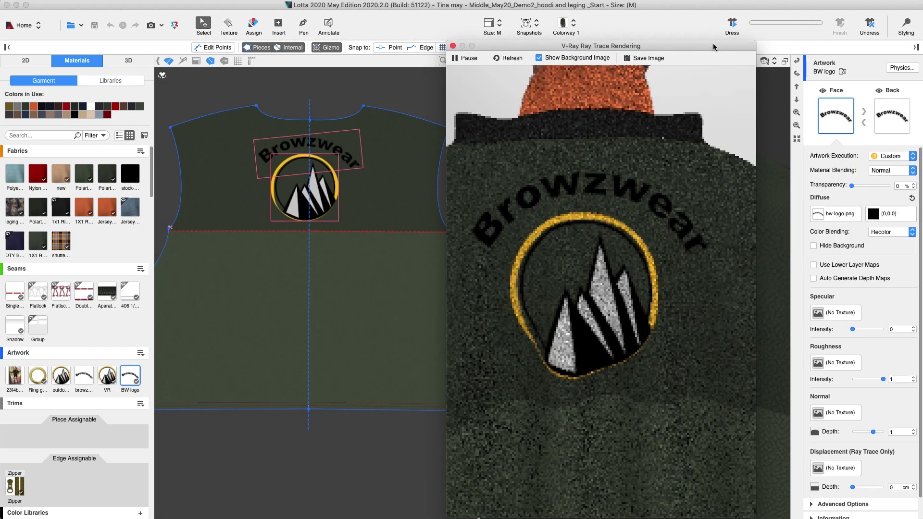
# Render from the Side view and make the BW logo an Emboss print with roundness 0.4, height 0.5
pyautogui.click(774, 62)
pyautogui.click(774, 104)
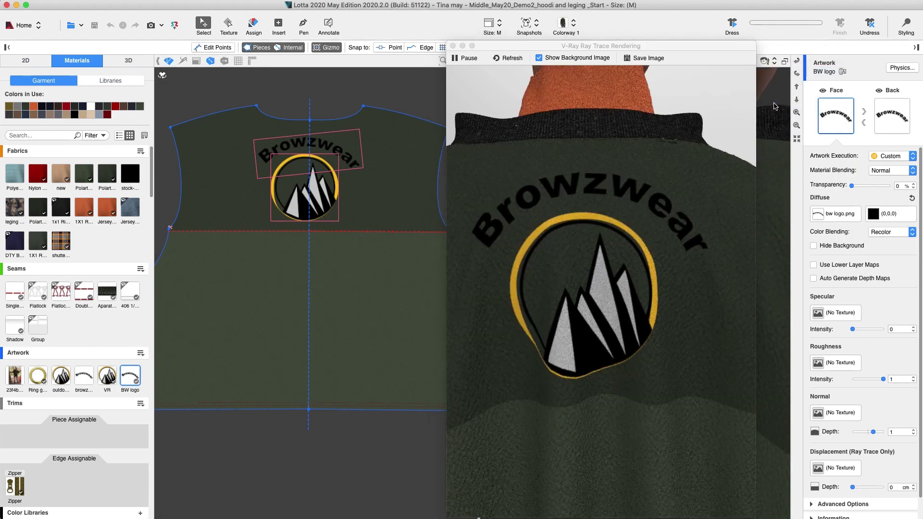
pyautogui.click(912, 160)
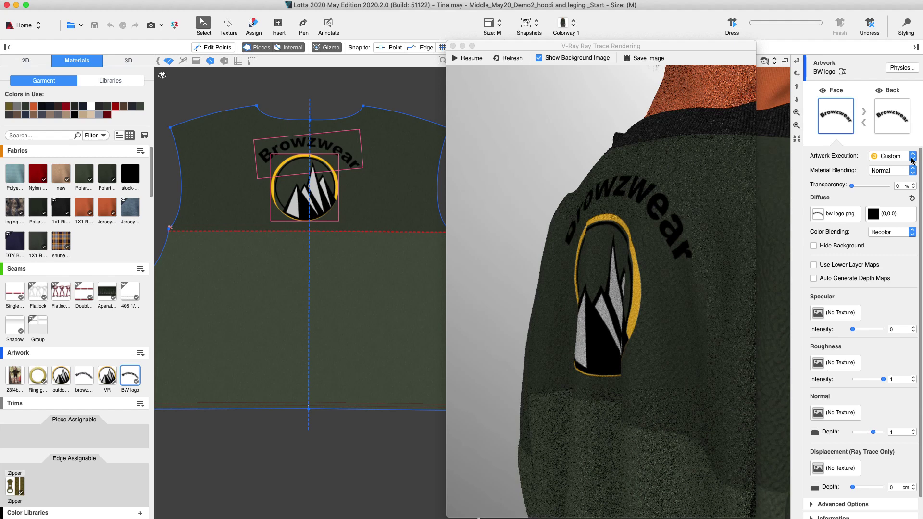
pyautogui.click(912, 158)
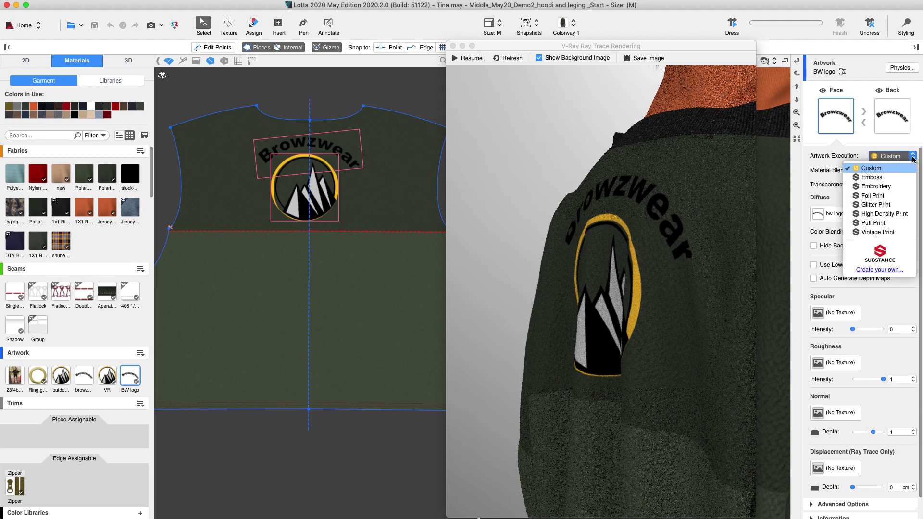
pyautogui.click(877, 178)
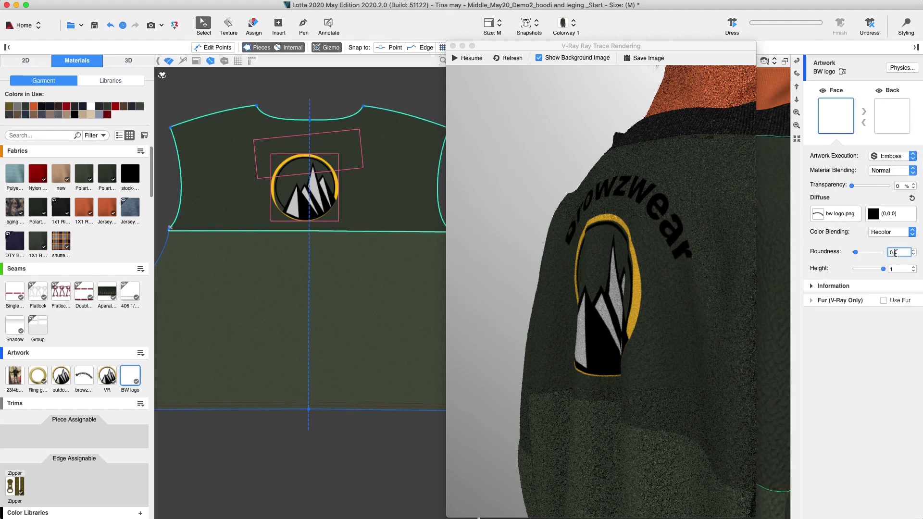
pyautogui.doubleClick(895, 268)
pyautogui.write('0.5')
pyautogui.press('Return')
pyautogui.click(510, 58)
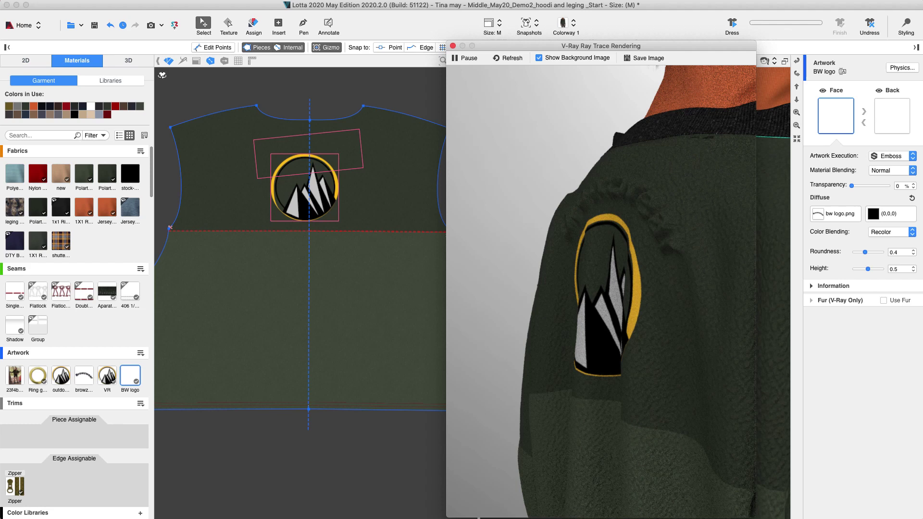
# Switch the BW logo to Glitter Print and compare its render beside a straight-on back view
pyautogui.click(586, 254)
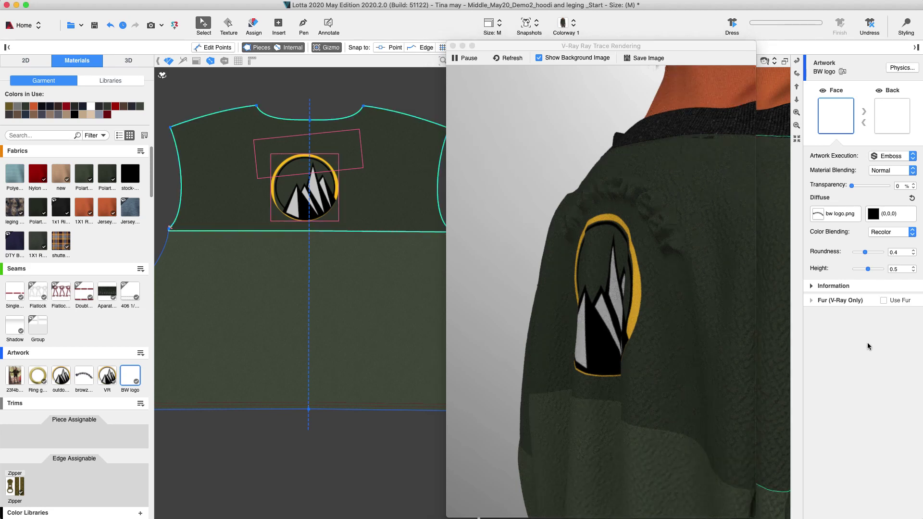
pyautogui.click(892, 156)
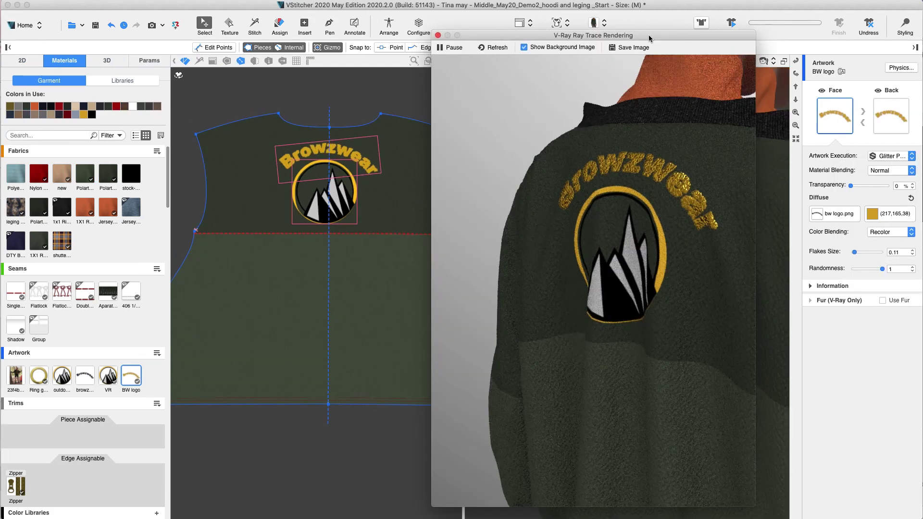
pyautogui.moveTo(648, 39); pyautogui.dragTo(392, 50)
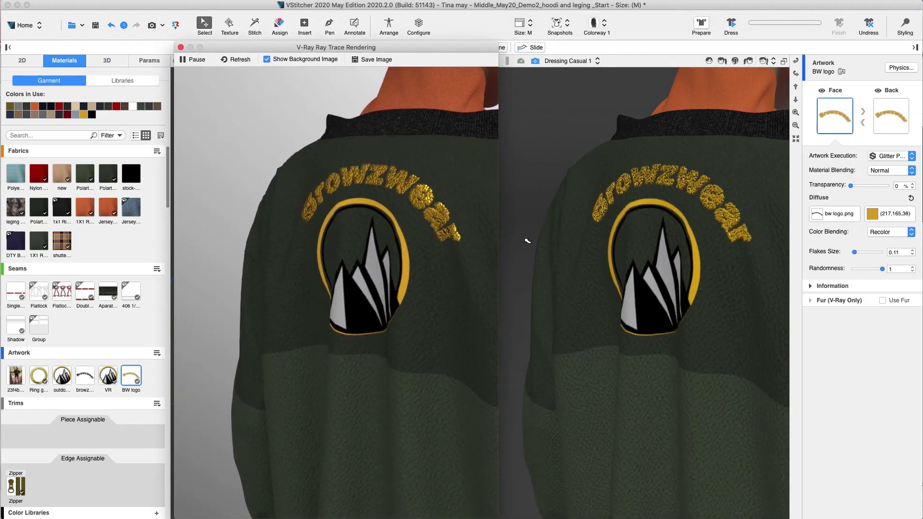
pyautogui.moveTo(511, 284); pyautogui.dragTo(583, 355, button='right')
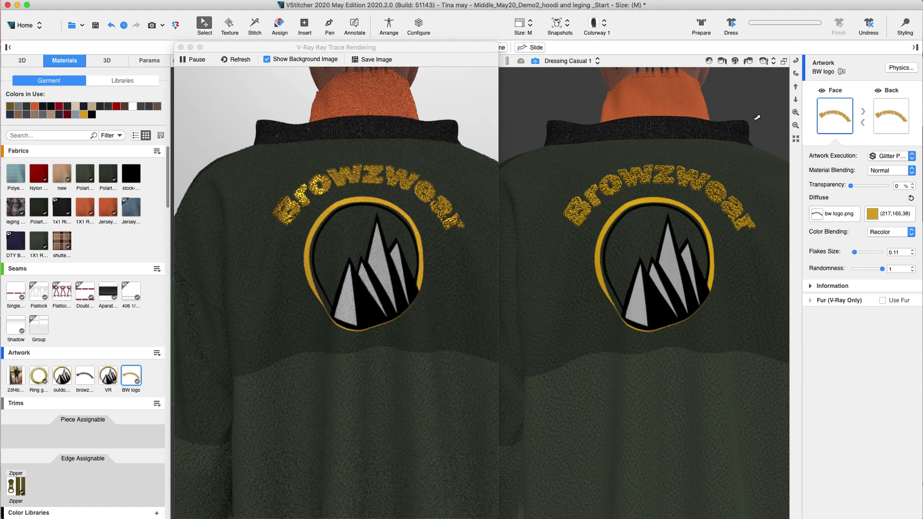
# Switch the BW logo to a gold Foil Print and refresh the back render to inspect it
pyautogui.click(898, 157)
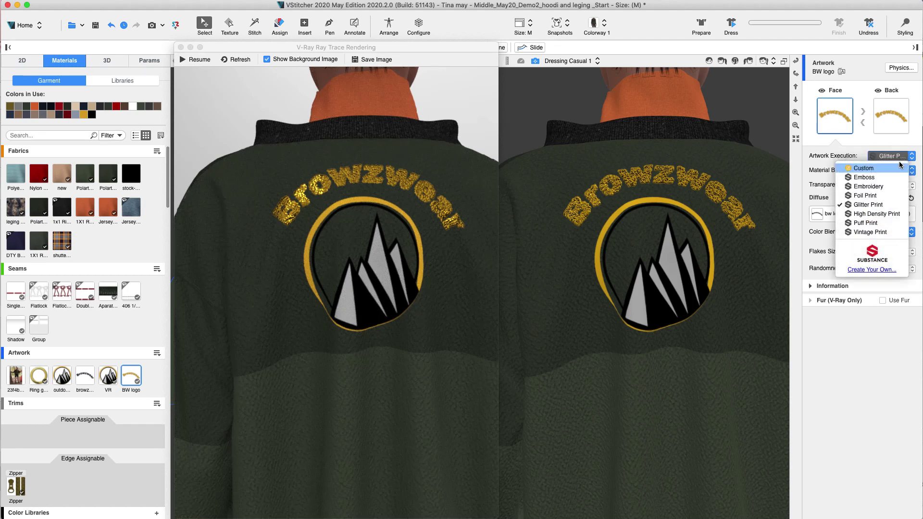
pyautogui.click(865, 196)
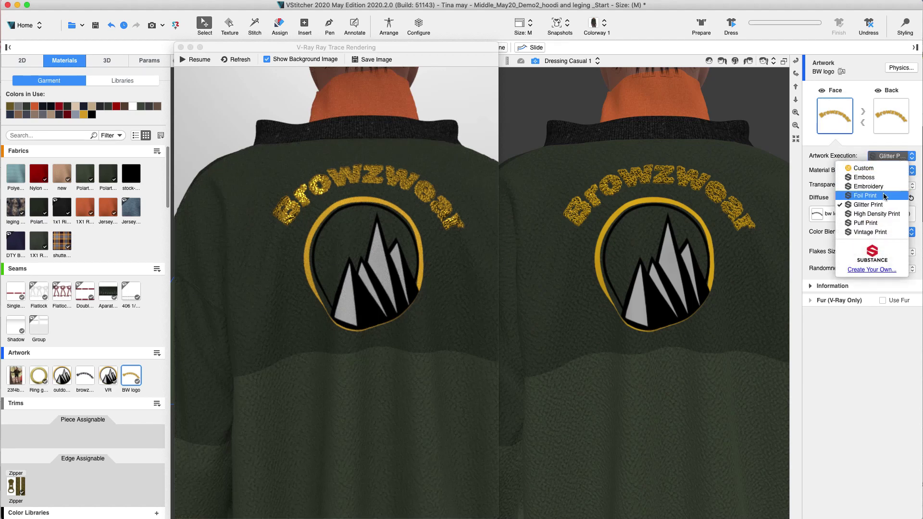
pyautogui.moveTo(625, 269); pyautogui.dragTo(591, 302, button='right')
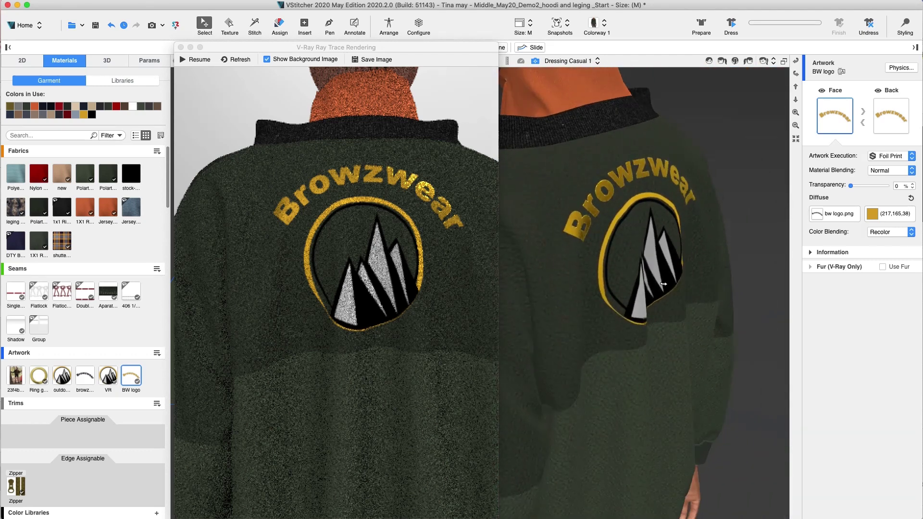
pyautogui.click(226, 61)
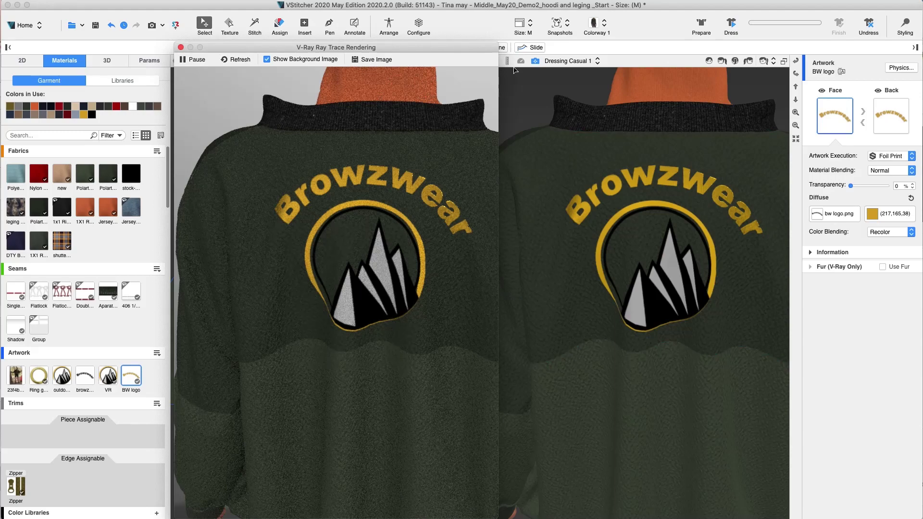
pyautogui.scroll(-3, 540, 377)
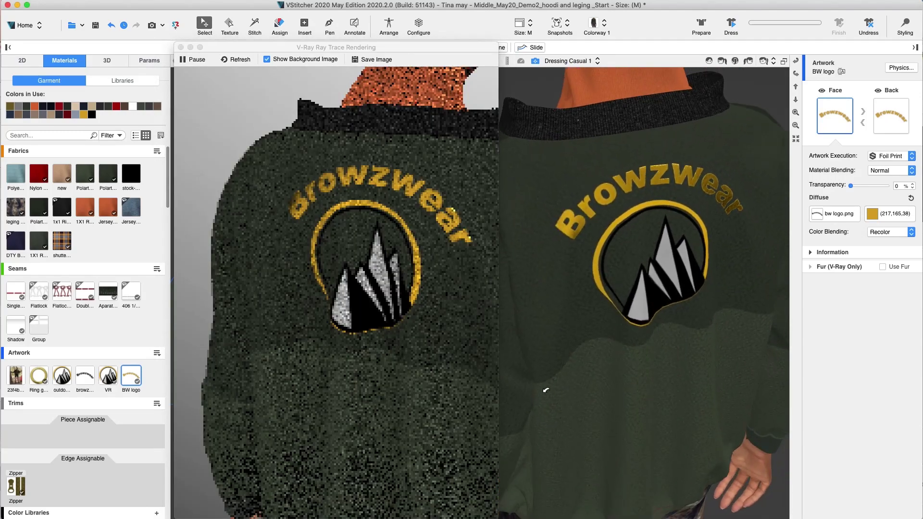
pyautogui.moveTo(546, 385); pyautogui.dragTo(577, 336, button='right')
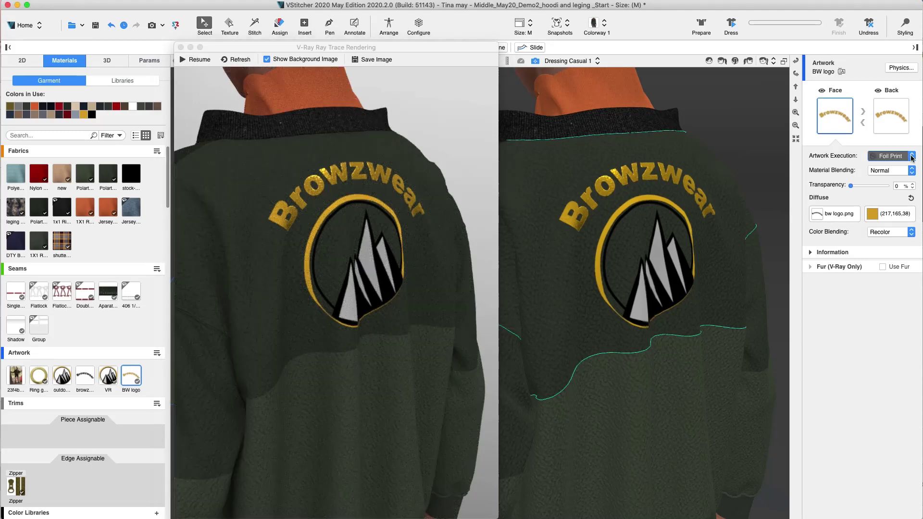
# Make the BW logo a High Density Print, close the render, and list print styles for the VR artwork
pyautogui.click(891, 156)
pyautogui.click(861, 214)
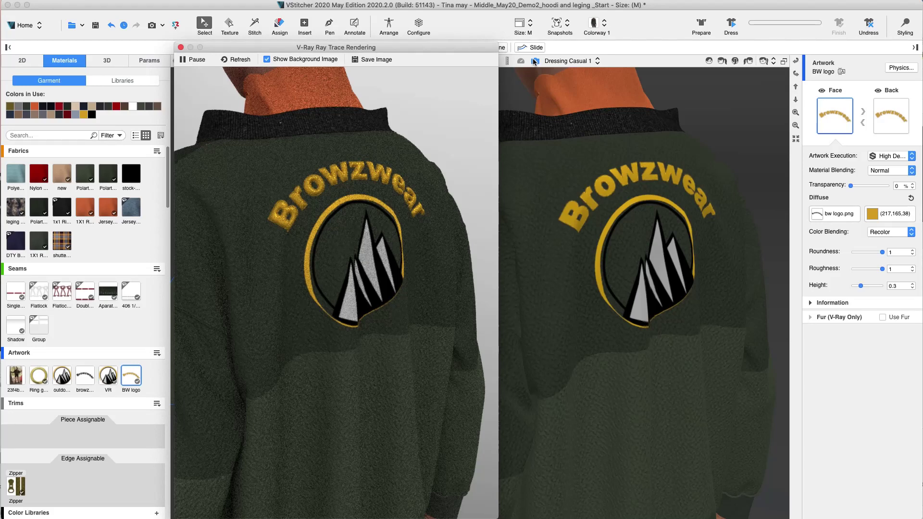
pyautogui.click(180, 47)
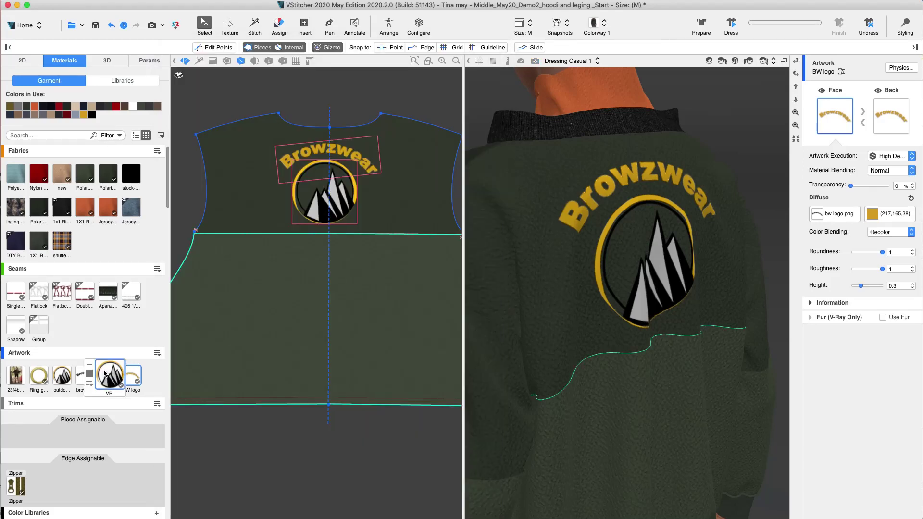
pyautogui.click(105, 374)
pyautogui.click(905, 156)
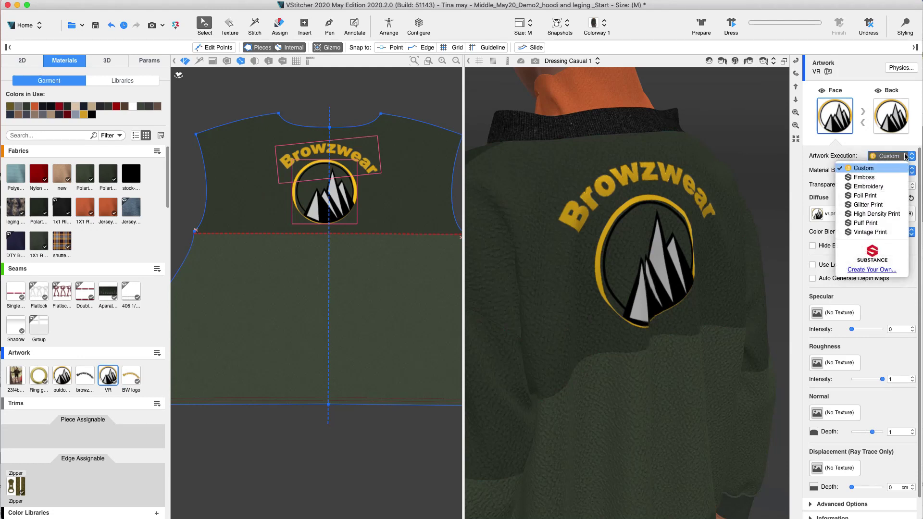
# Give the mountain logo a Vintage Print with Scratch 0.39, render it, and darken the lettering (#1D1920)
pyautogui.click(879, 233)
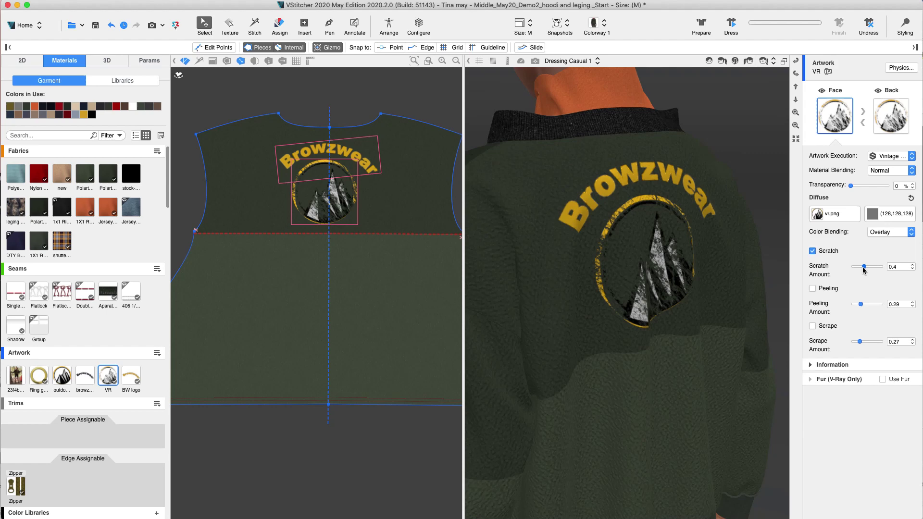
pyautogui.click(864, 267)
pyautogui.click(534, 61)
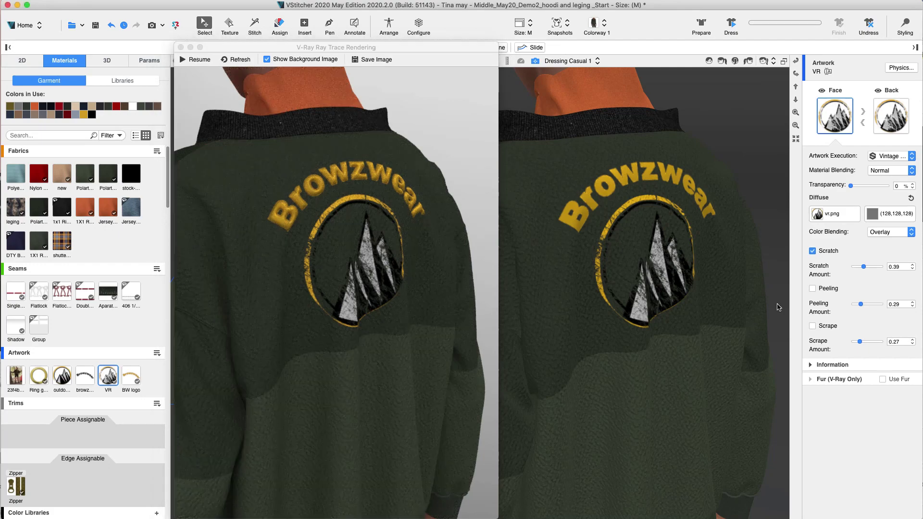
pyautogui.click(239, 60)
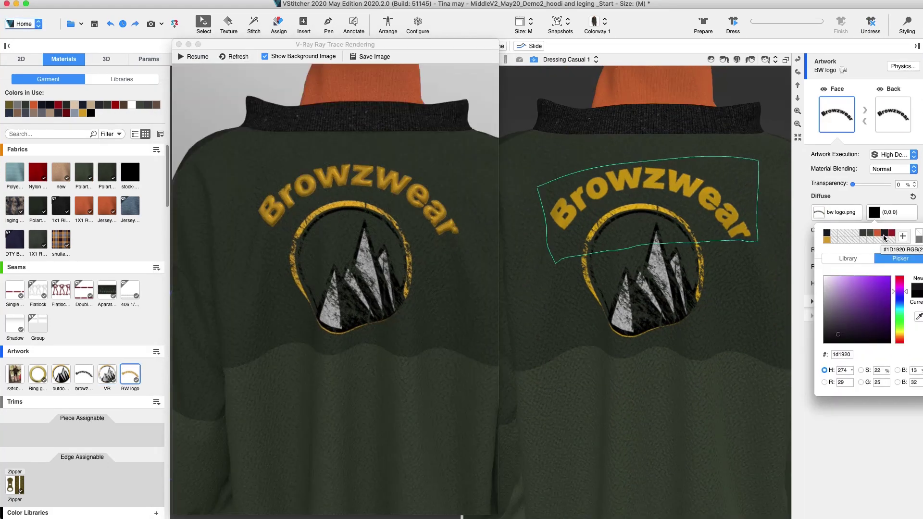
pyautogui.click(884, 237)
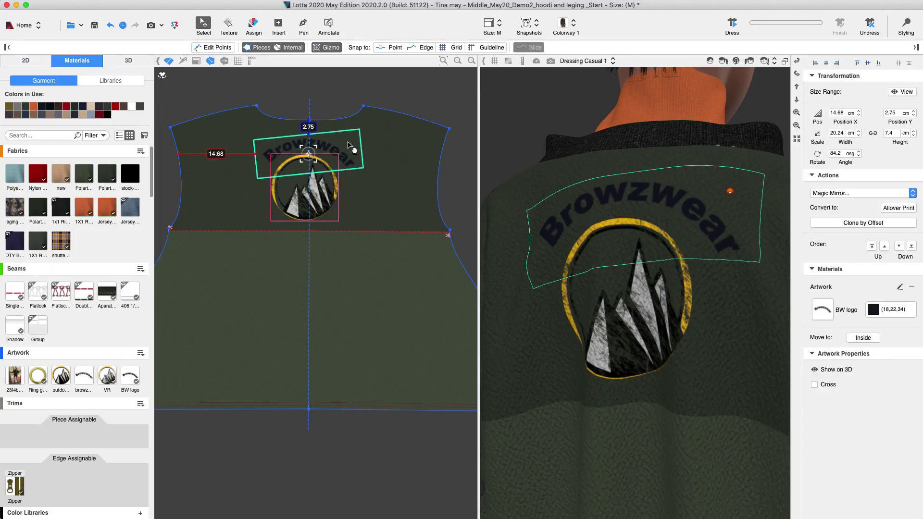
# Group the ring logo together with the Browzwear lettering artwork
pyautogui.keyDown('shift'); pyautogui.click(335, 195); pyautogui.keyUp('shift')
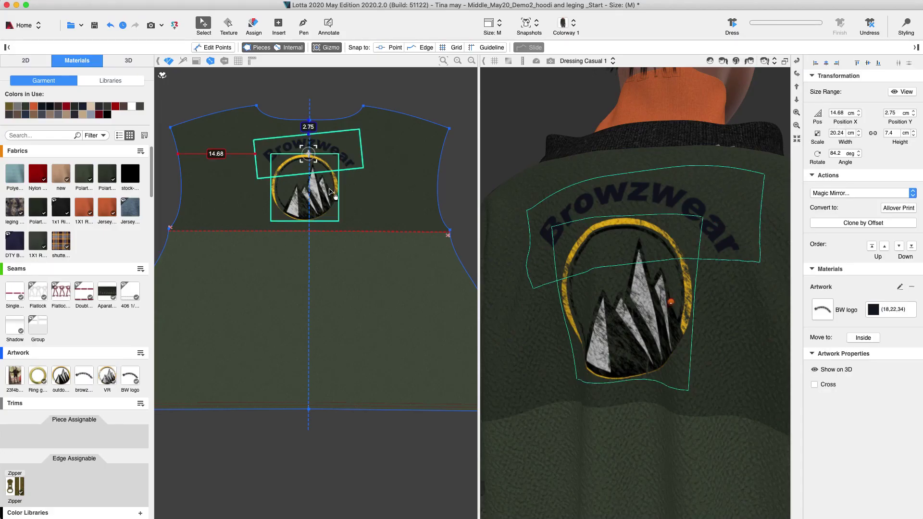
pyautogui.rightClick(335, 194)
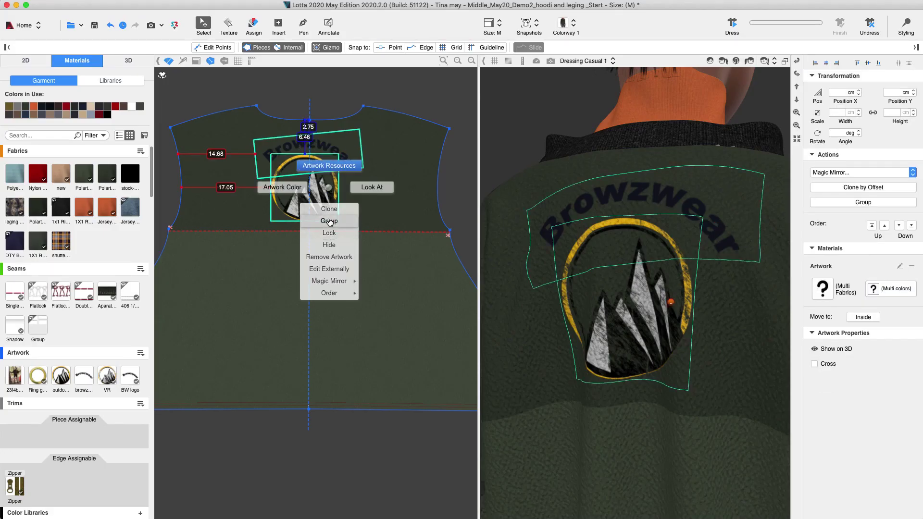
pyautogui.click(330, 236)
# Start a V-Ray render and expand the mountain artwork's Information metadata section
pyautogui.click(551, 61)
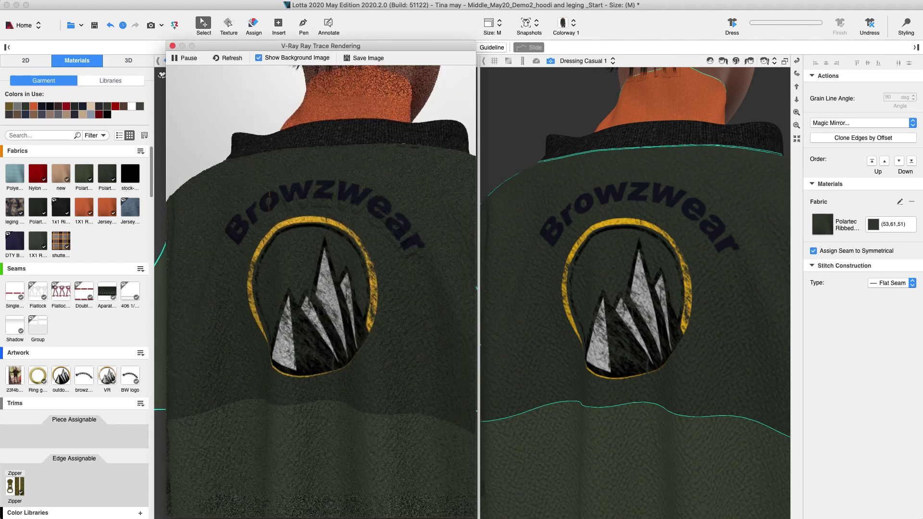
pyautogui.click(108, 375)
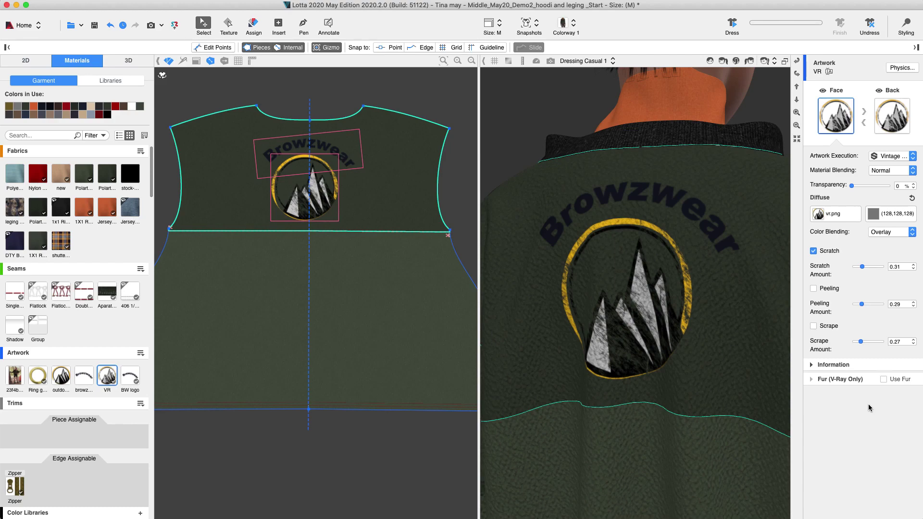
pyautogui.click(812, 365)
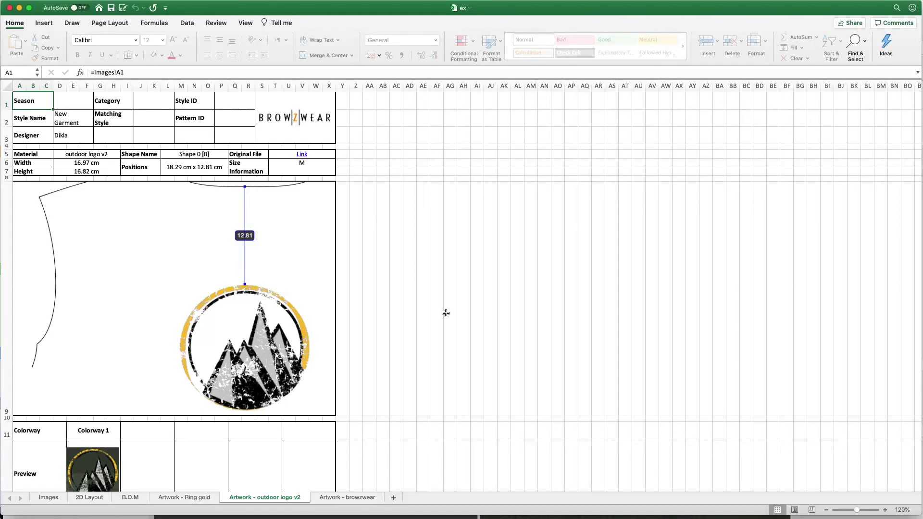
# Scroll the outdoor logo v2 sheet, then review the Artwork - browzwear sheet's size, position and execution
pyautogui.scroll(-2, 253, 336)
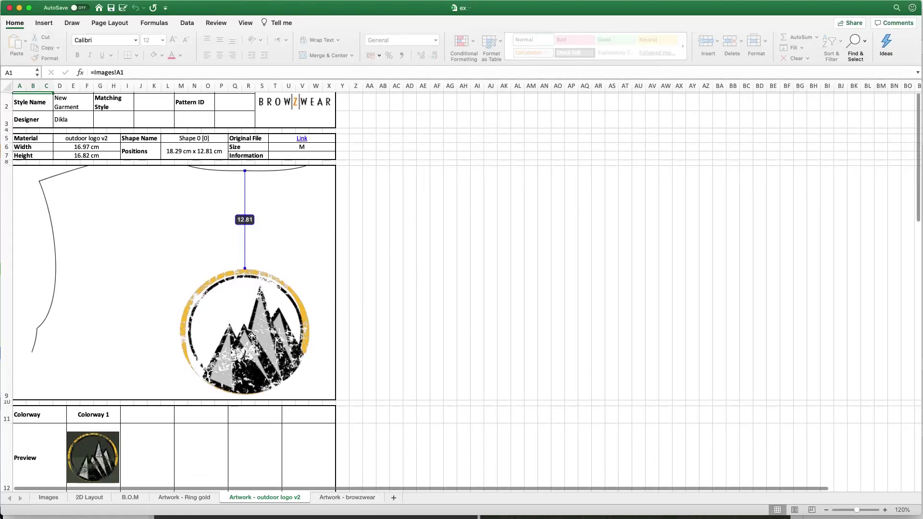
pyautogui.scroll(-1, 252, 337)
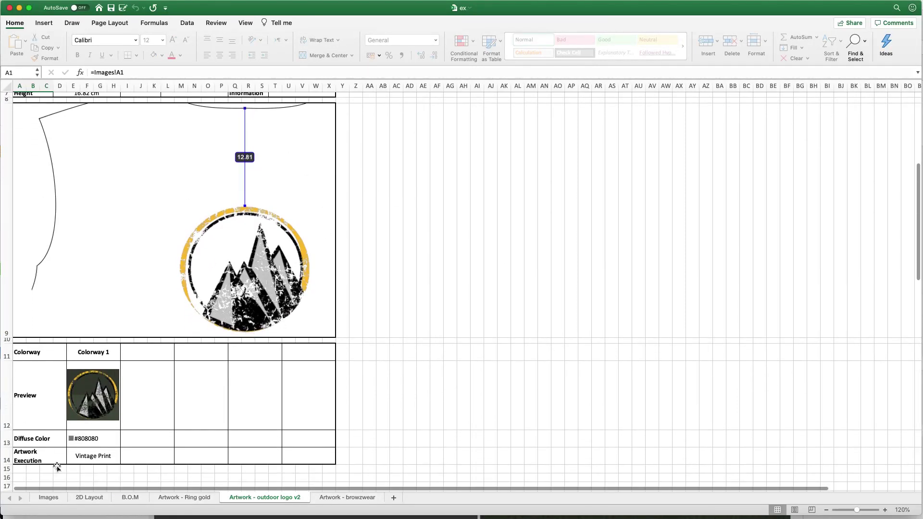
pyautogui.click(341, 498)
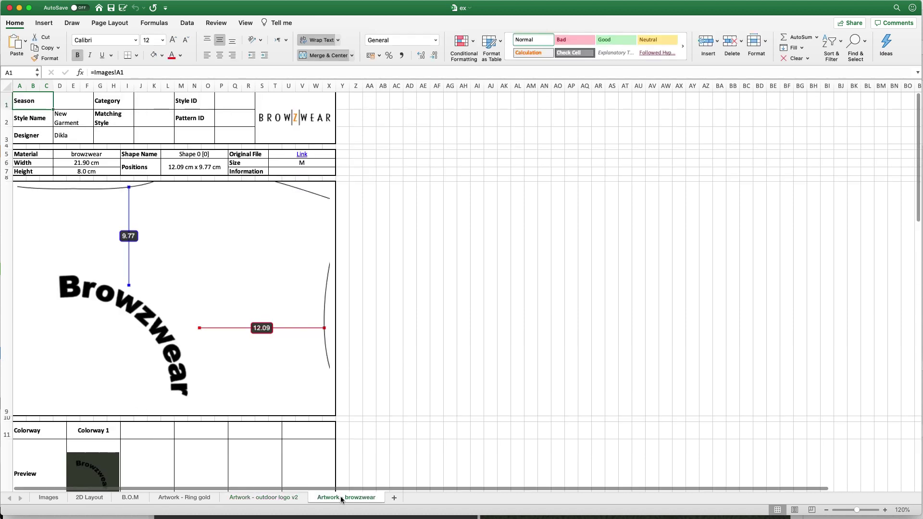
pyautogui.scroll(-5, 199, 425)
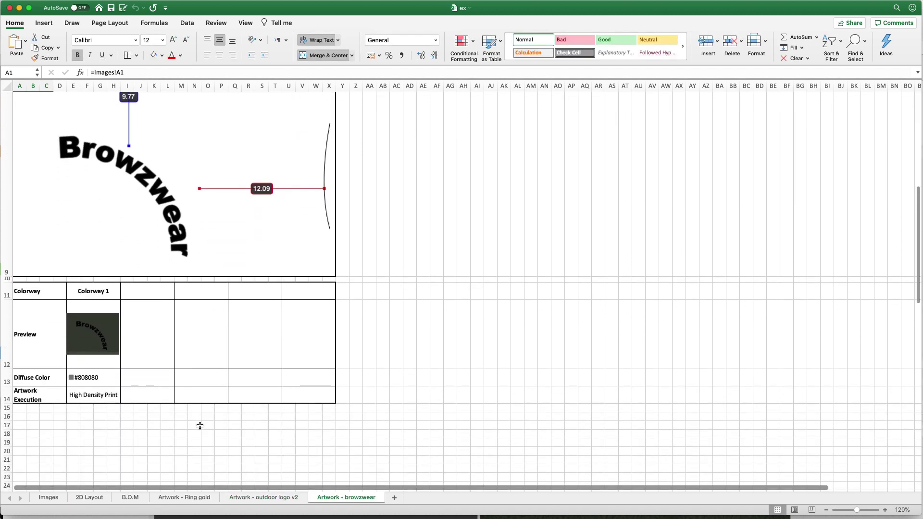
pyautogui.scroll(5, 200, 426)
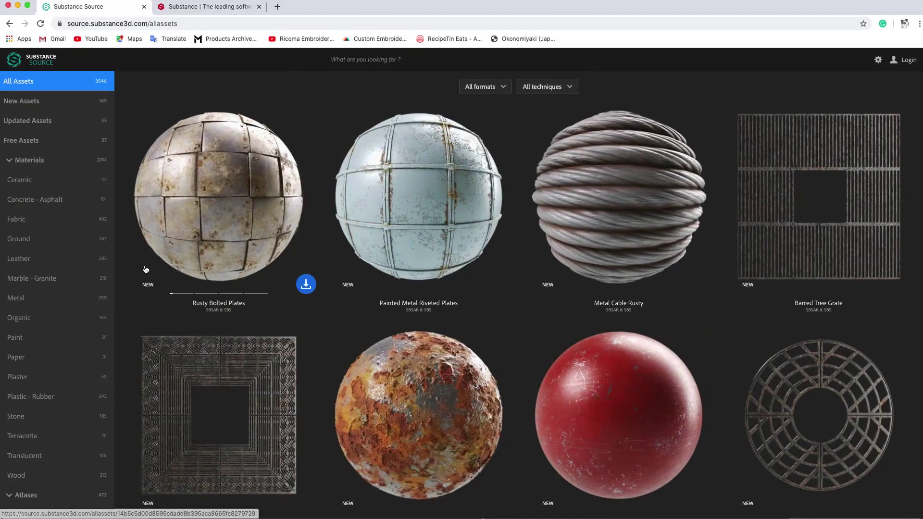
# Browse the Leather, Organic and Fabric categories down to Stylized Rib Knit Wool, then minimize the browser
pyautogui.click(46, 258)
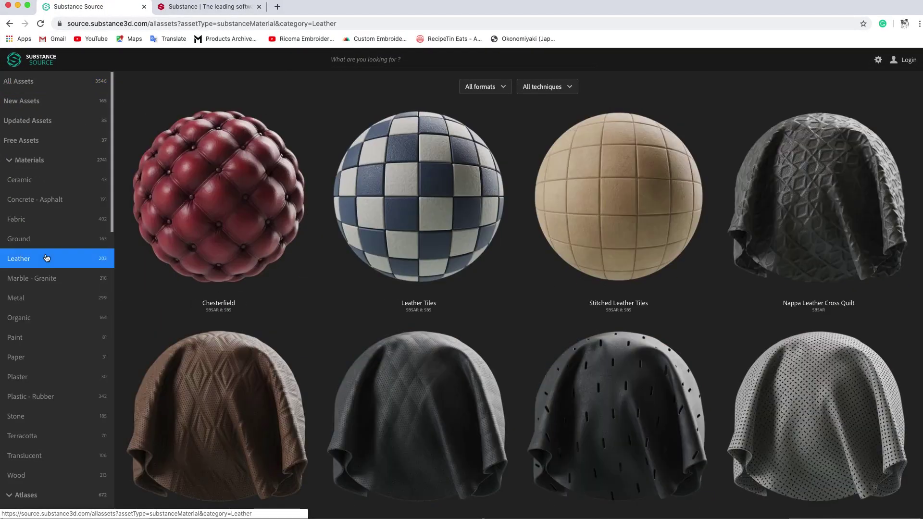
pyautogui.click(33, 317)
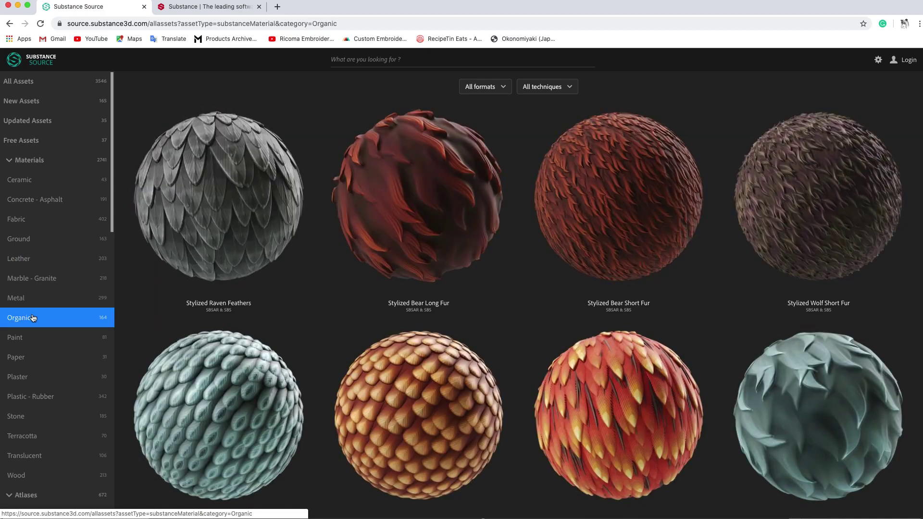
pyautogui.click(29, 220)
pyautogui.scroll(-2, 490, 306)
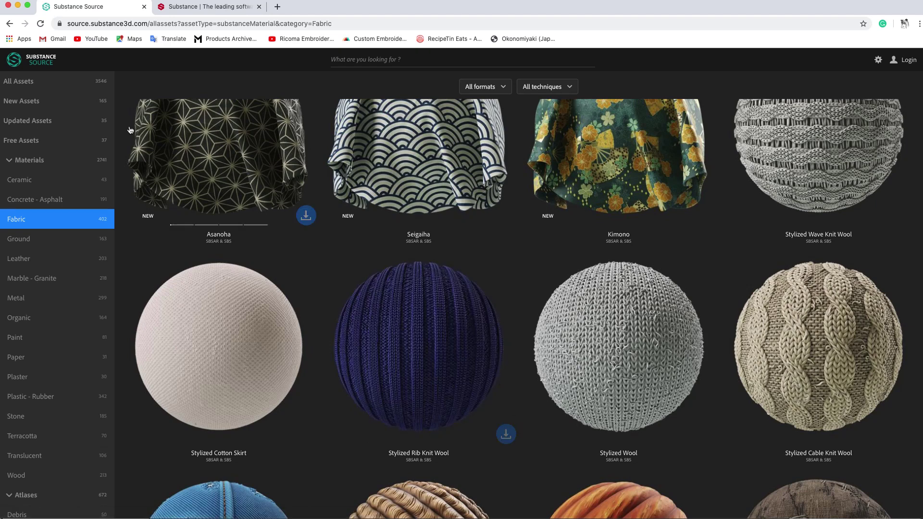
pyautogui.click(18, 6)
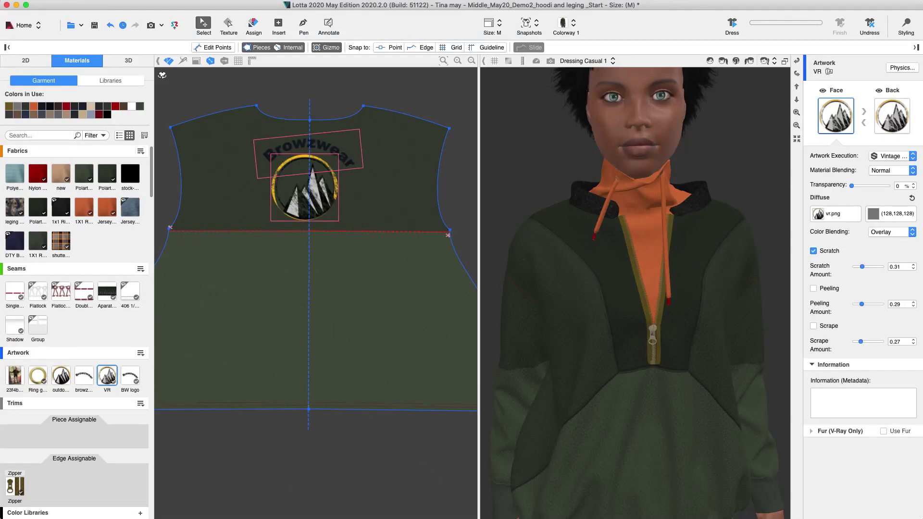
# Add stylized_rib_knit_wool.sbsar from the SBSAR folder to the Fabrics library
pyautogui.click(140, 151)
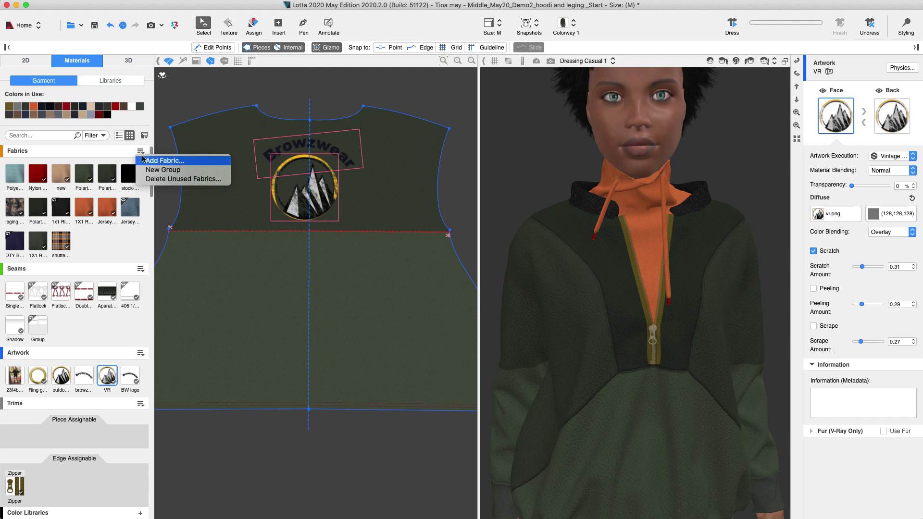
pyautogui.click(142, 159)
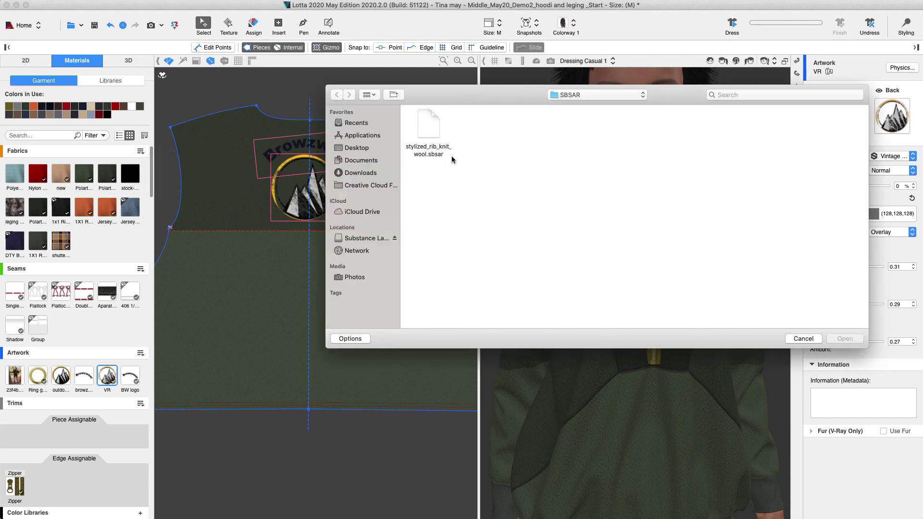
pyautogui.click(430, 136)
pyautogui.click(842, 339)
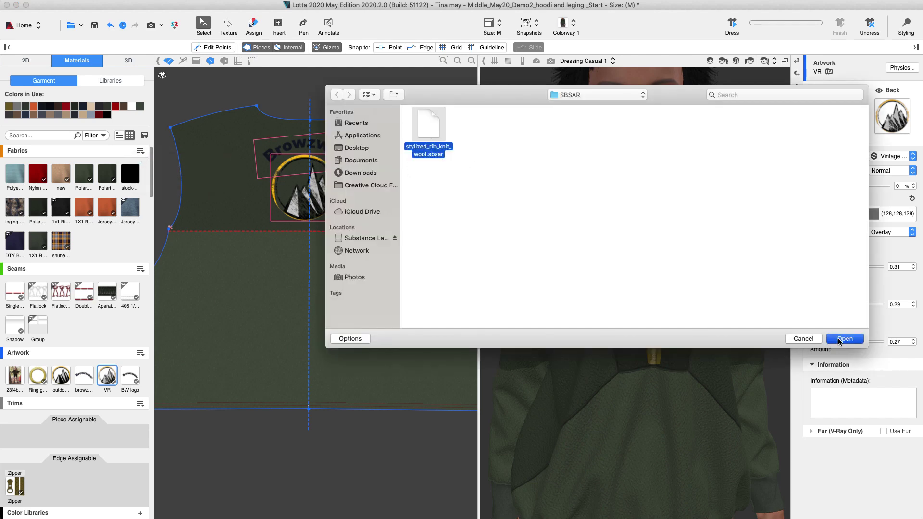
# Recolour the rib-knit fabric orange (#D96A30) and use it to replace the collar's 1X1 R fabric
pyautogui.click(65, 241)
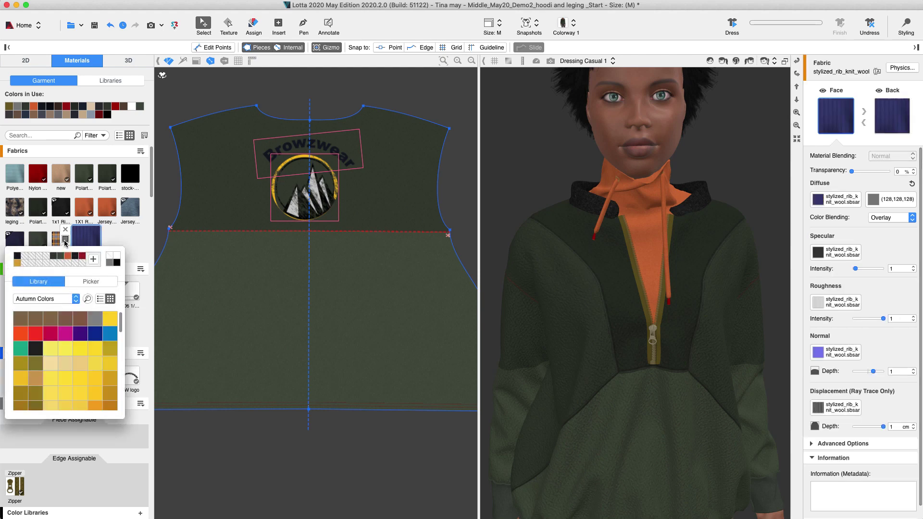
pyautogui.click(66, 258)
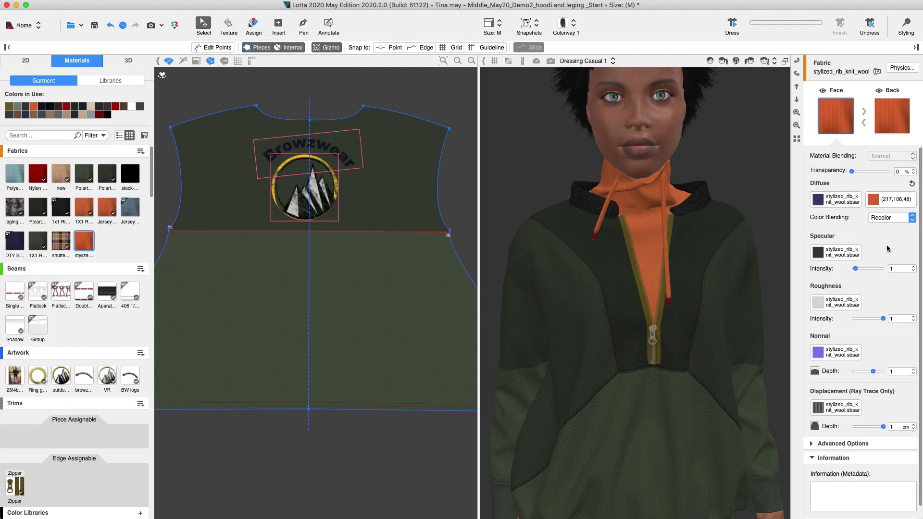
pyautogui.moveTo(85, 243); pyautogui.dragTo(82, 208)
pyautogui.scroll(5, 696, 207)
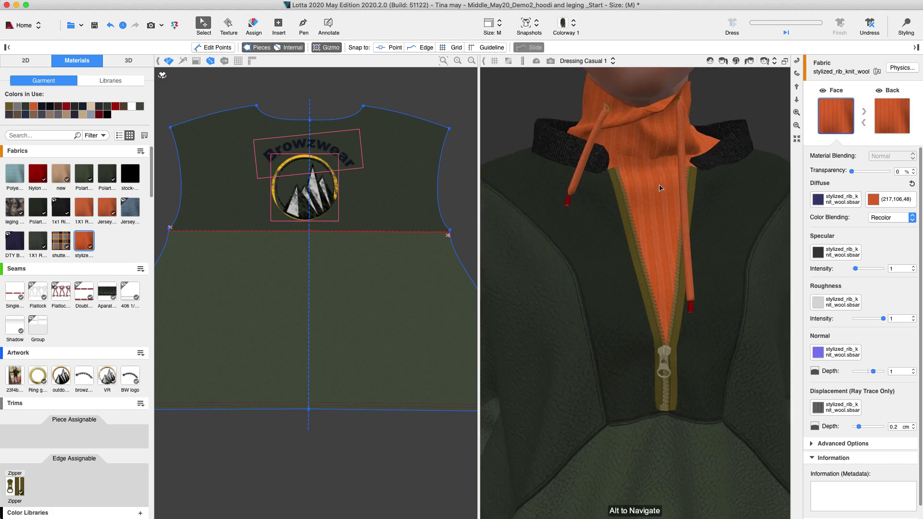